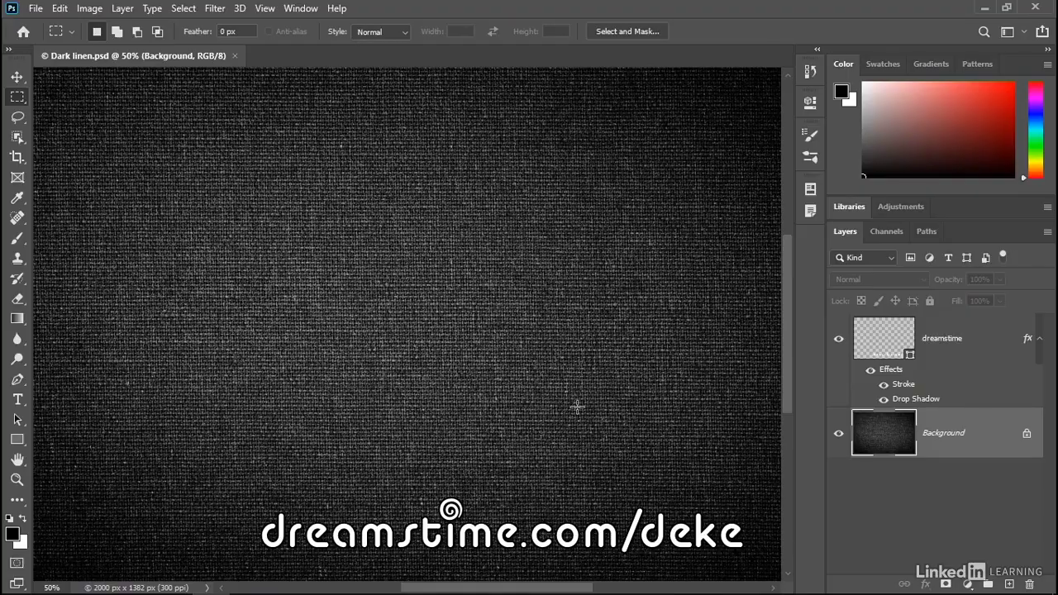
# Create a new layer named "paint" above the Background.
pyautogui.hotkey('ctrl', 'shift', 'n')
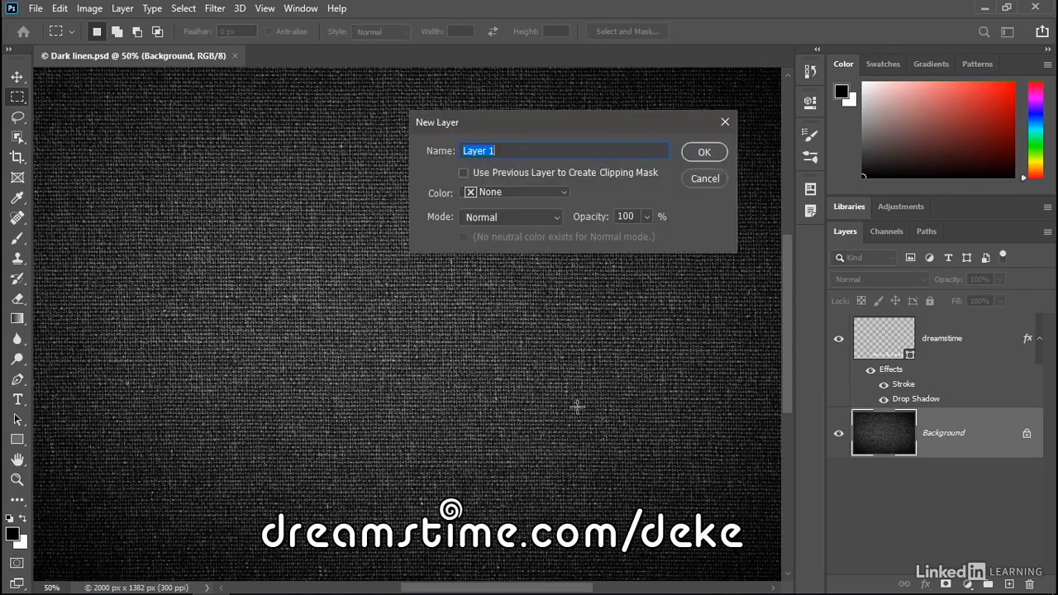
pyautogui.write('paint')
pyautogui.press('Return')
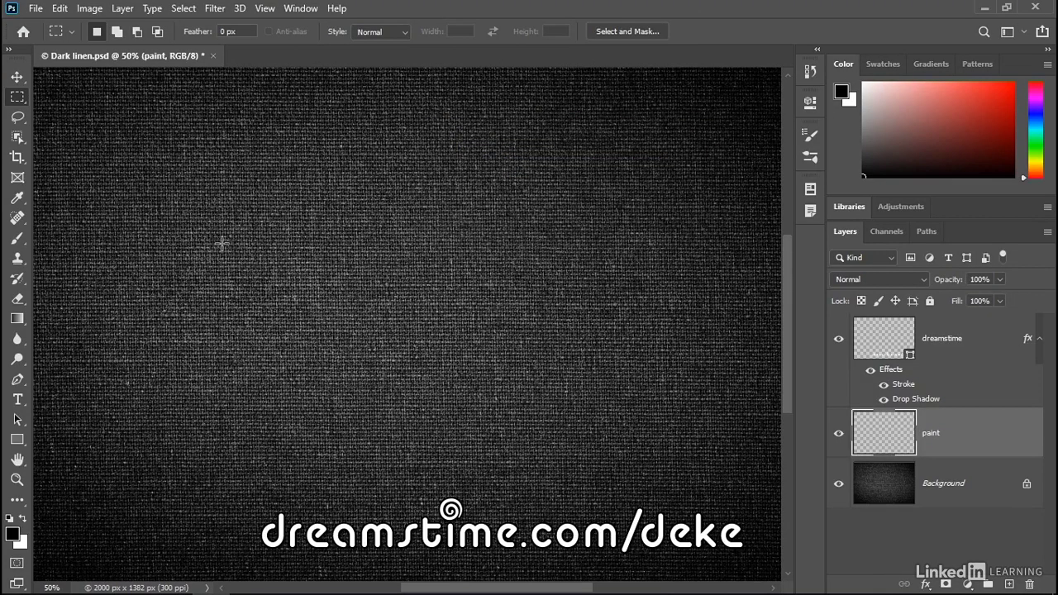
# Set the foreground color to bright red, hex d50000.
pyautogui.click(12, 535)
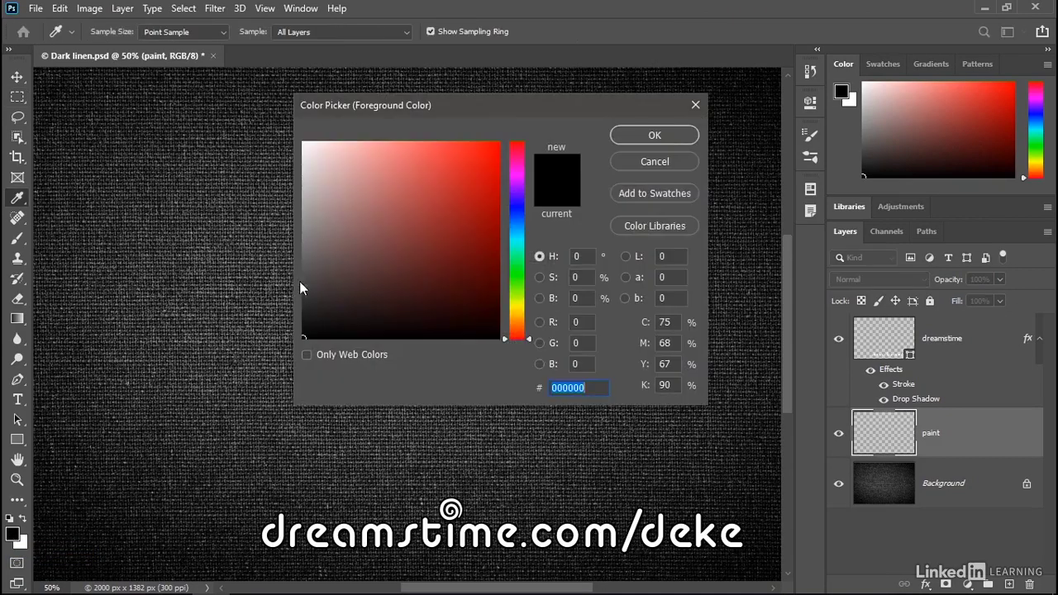
pyautogui.moveTo(449, 206); pyautogui.dragTo(527, 173)
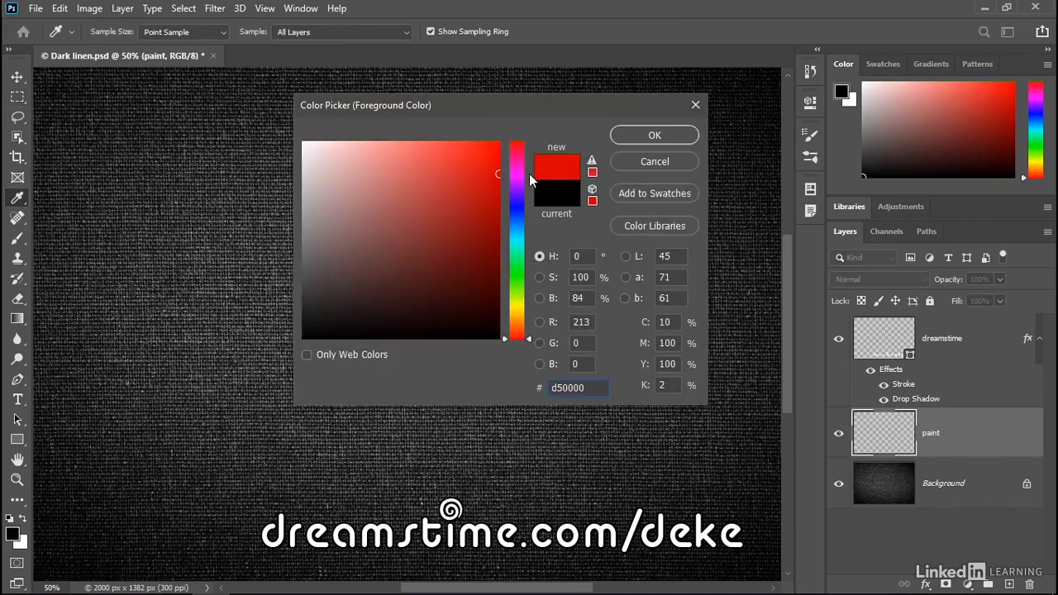
pyautogui.click(634, 139)
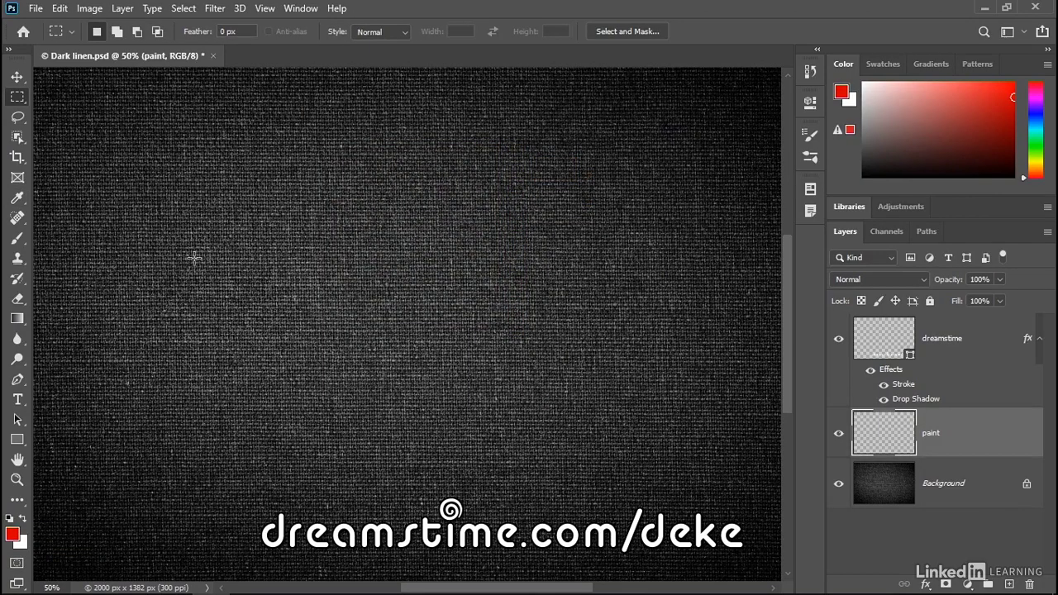
# Choose the Brush tool and set its brush tip to a size of 200 px with 10% spacing.
pyautogui.click(20, 241)
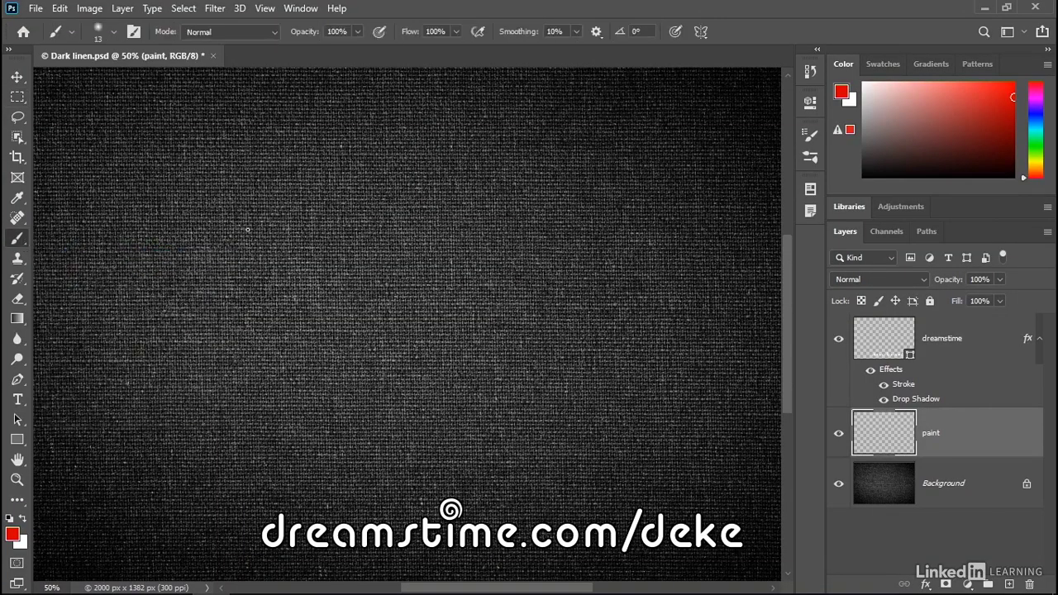
pyautogui.click(299, 9)
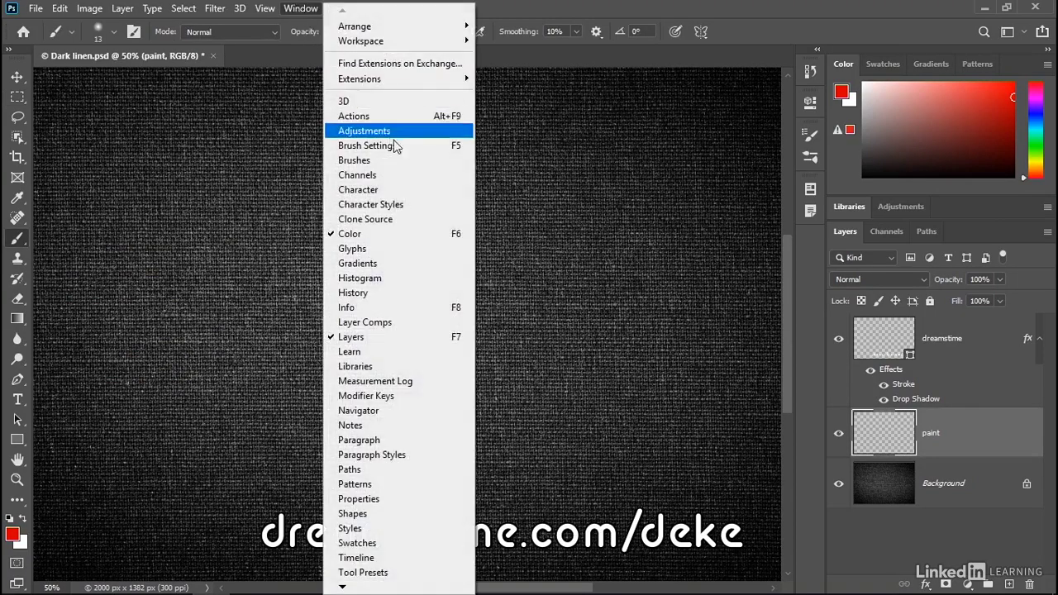
pyautogui.click(406, 147)
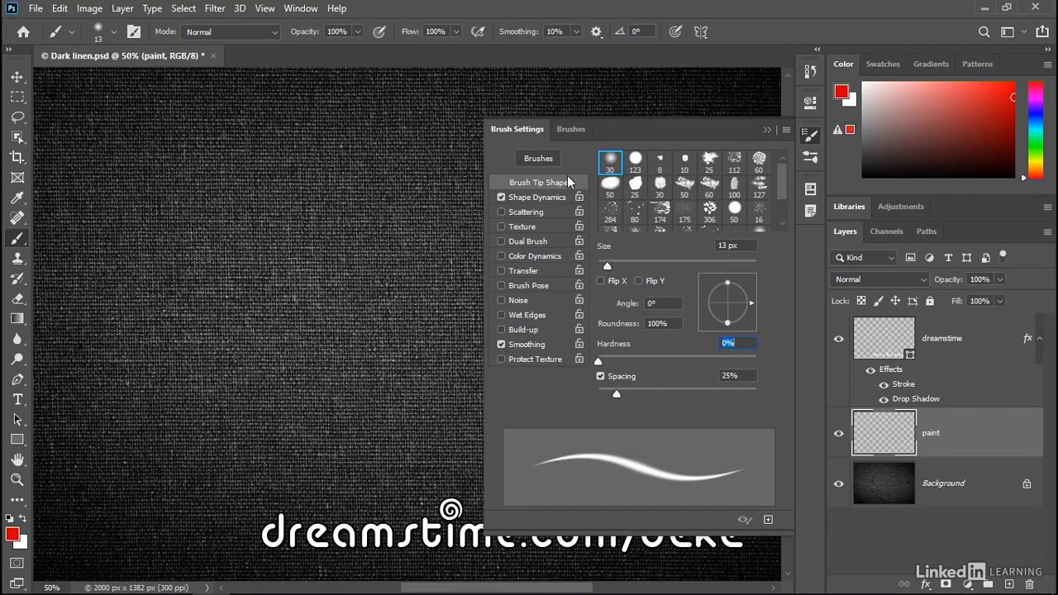
pyautogui.moveTo(741, 245); pyautogui.dragTo(709, 248)
pyautogui.write('200')
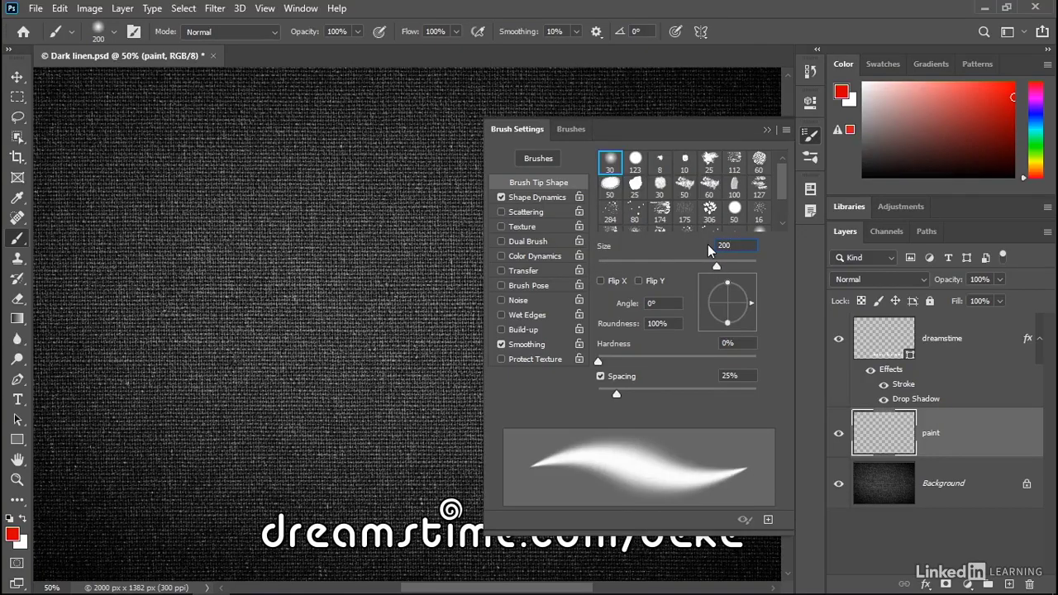
pyautogui.press('Tab')
pyautogui.press('Tab')
pyautogui.press('Tab')
pyautogui.press('Tab')
pyautogui.write('10')
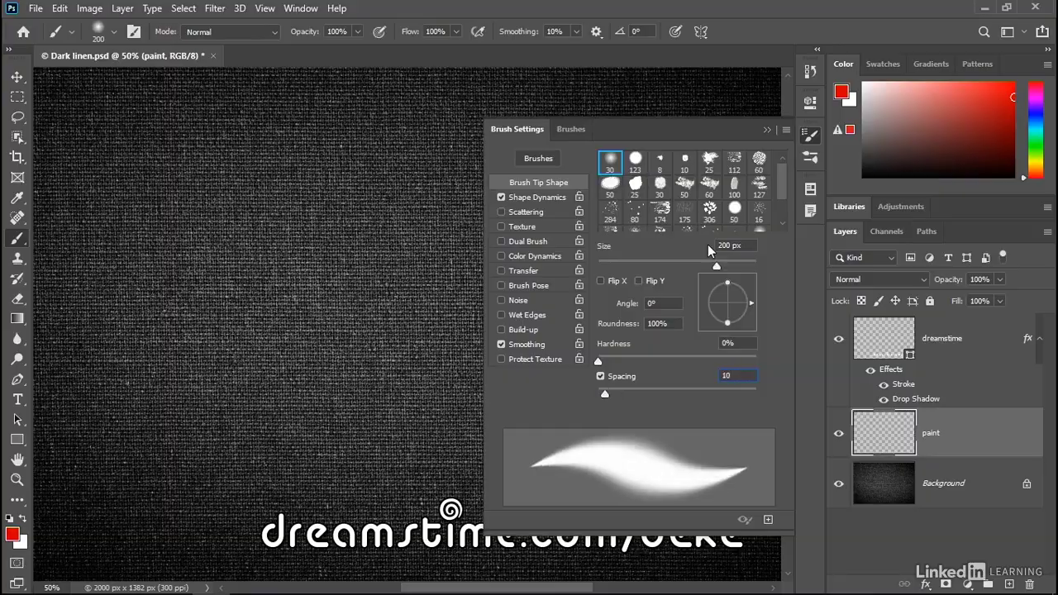
pyautogui.press('Return')
# Flatten and tilt the brush tip to 50% roundness at an angle of 21°.
pyautogui.click(662, 324)
pyautogui.write('50')
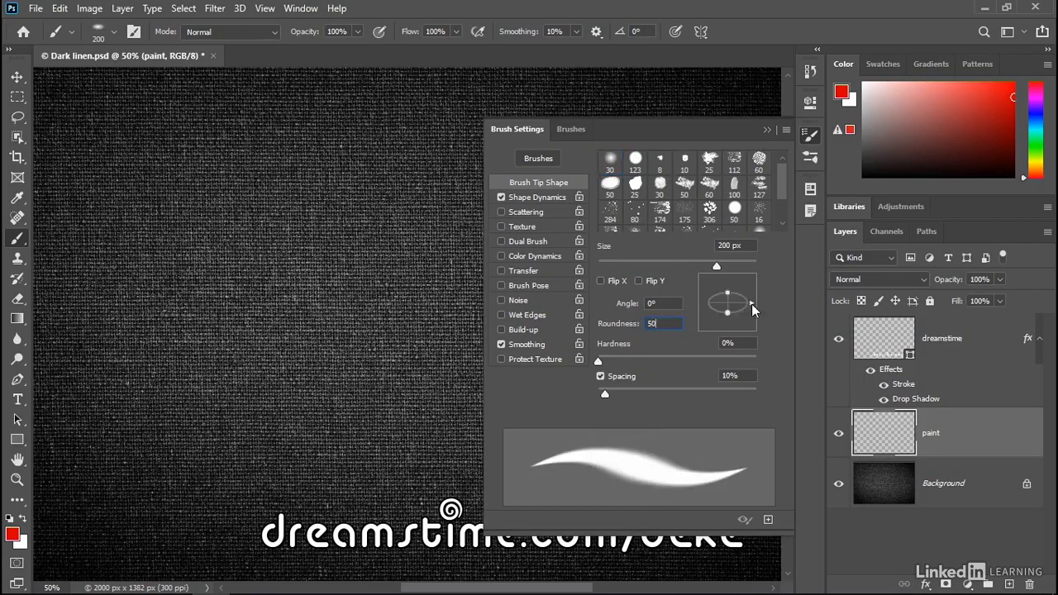
pyautogui.press('Return')
pyautogui.moveTo(752, 306); pyautogui.dragTo(751, 295)
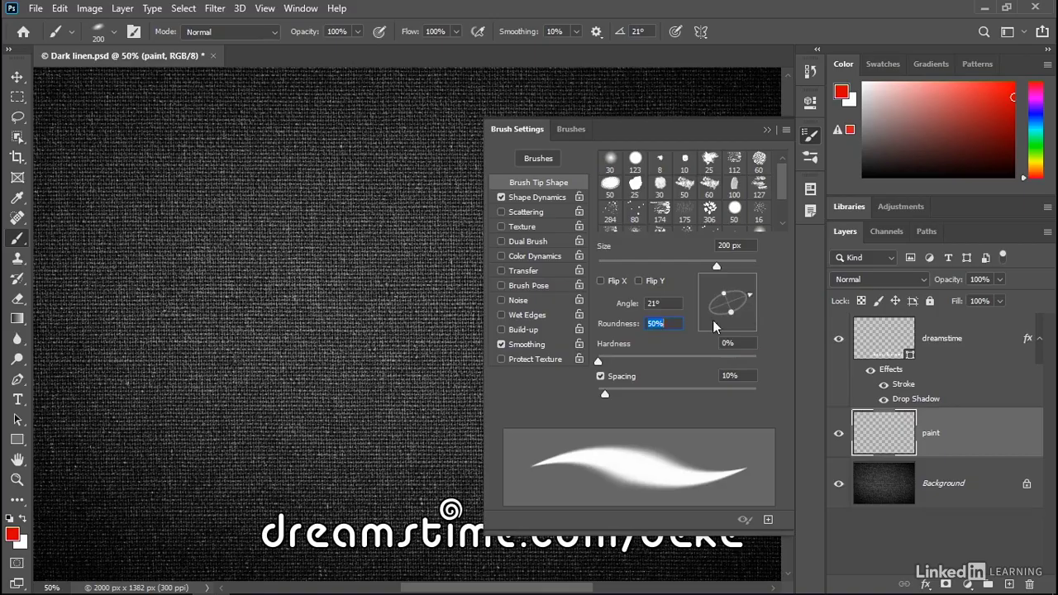
# Enable Texture for the brush and choose the second pattern in the canvas group.
pyautogui.click(537, 231)
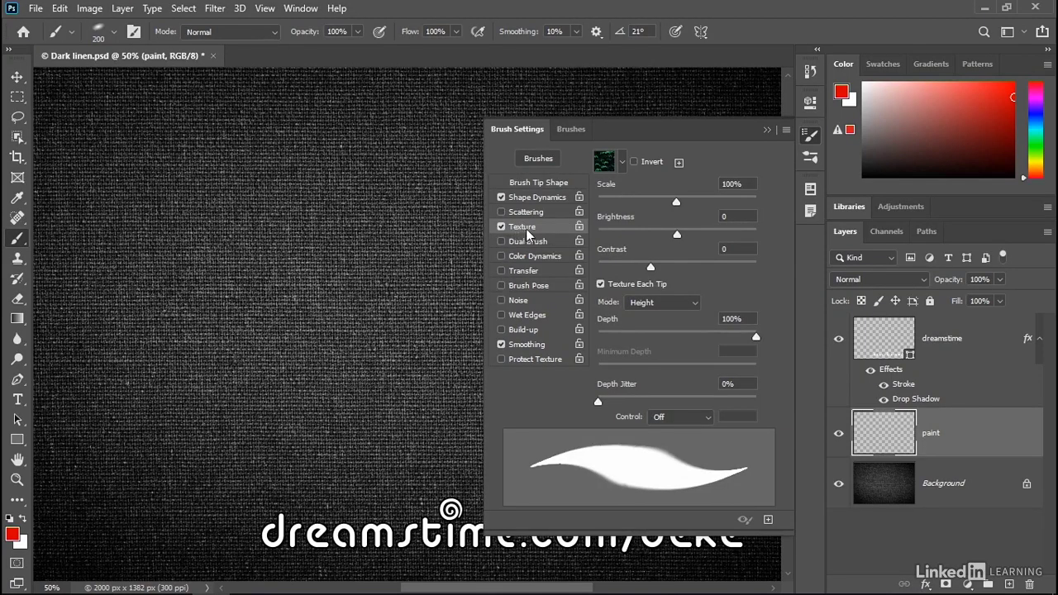
pyautogui.click(624, 164)
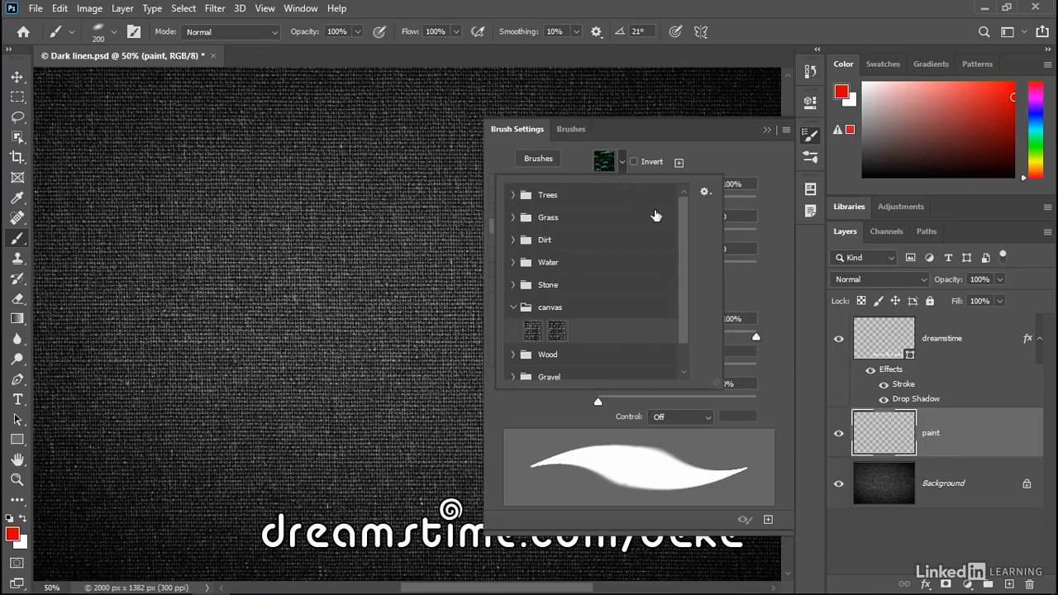
pyautogui.scroll(-2, 686, 239)
pyautogui.scroll(2, 690, 248)
pyautogui.click(554, 337)
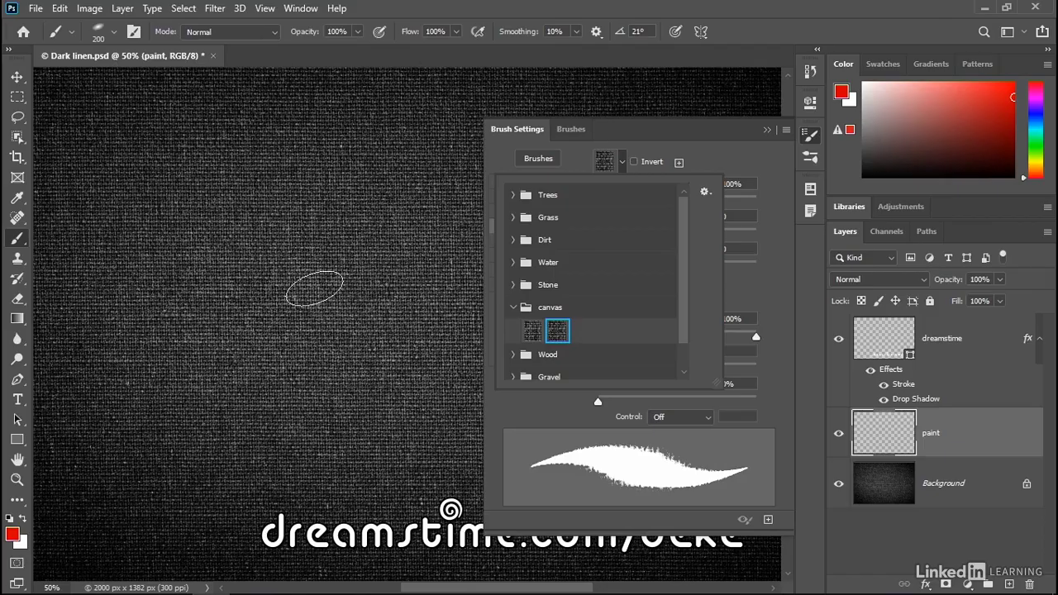
pyautogui.click(62, 8)
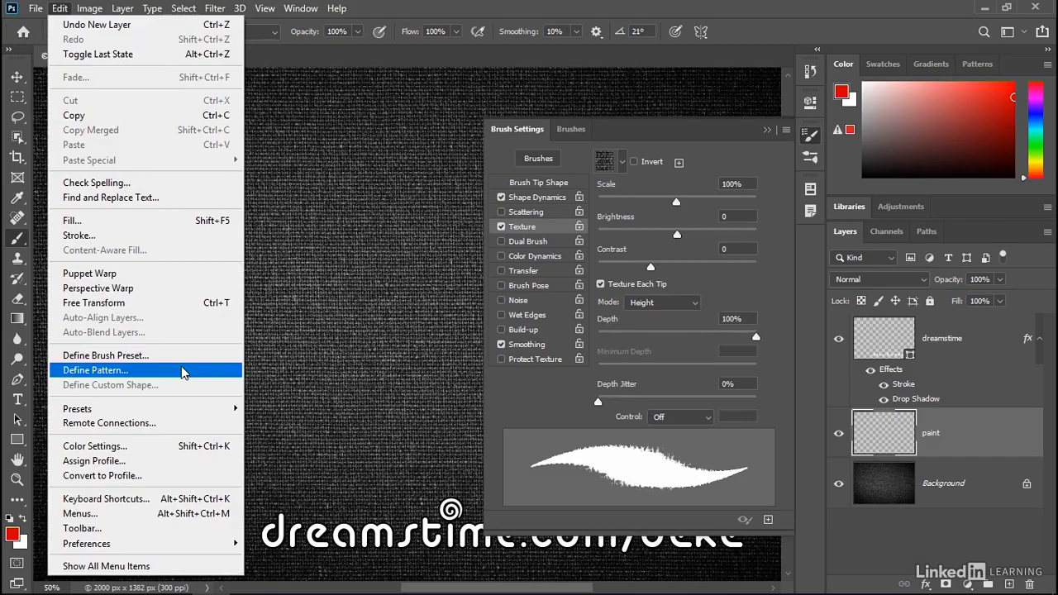
pyautogui.press('Escape')
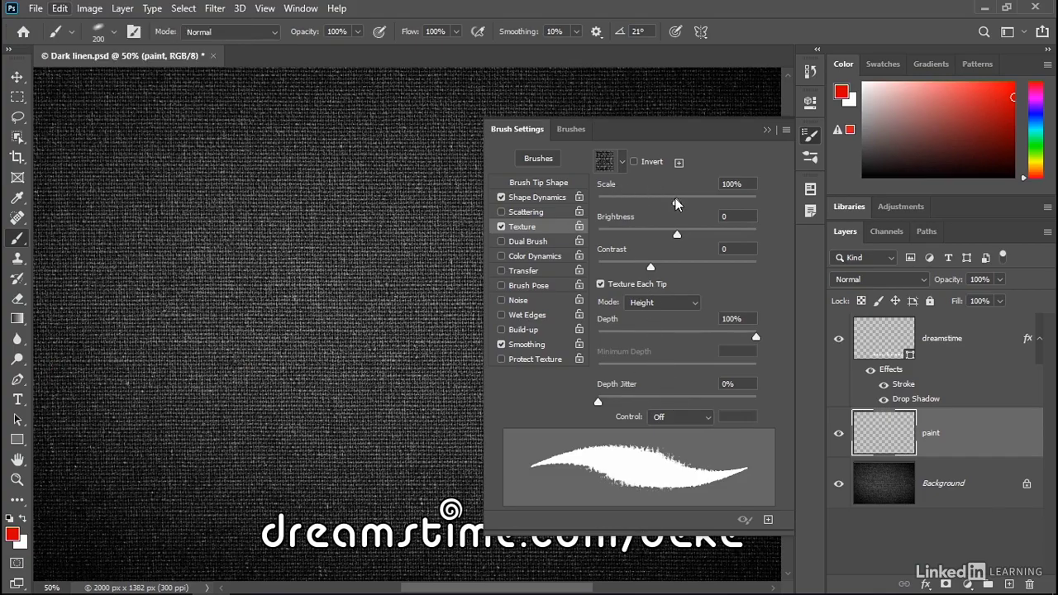
# Paint a large red zigzag across the paint layer and a separate diagonal stroke beside its first leg.
pyautogui.click(768, 130)
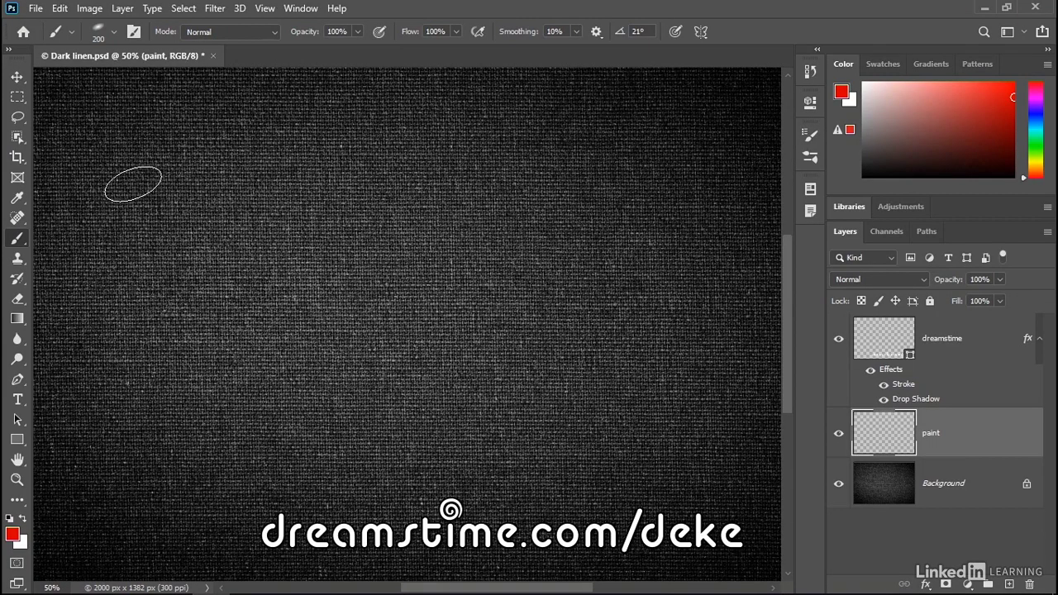
pyautogui.moveTo(124, 157)
pyautogui.mouseDown()
pyautogui.moveTo(185, 280)
pyautogui.moveTo(278, 415)
pyautogui.moveTo(242, 256)
pyautogui.moveTo(356, 370)
pyautogui.moveTo(402, 390)
pyautogui.moveTo(349, 143)
pyautogui.moveTo(476, 352)
pyautogui.moveTo(494, 211)
pyautogui.moveTo(600, 390)
pyautogui.moveTo(619, 251)
pyautogui.moveTo(613, 95)
pyautogui.mouseUp()
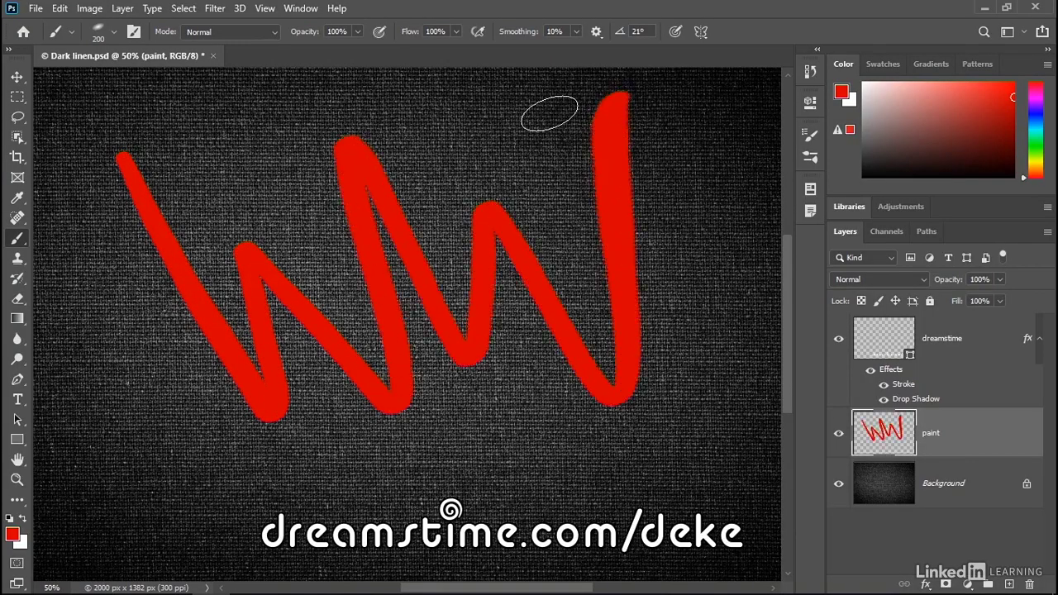
pyautogui.click(115, 266)
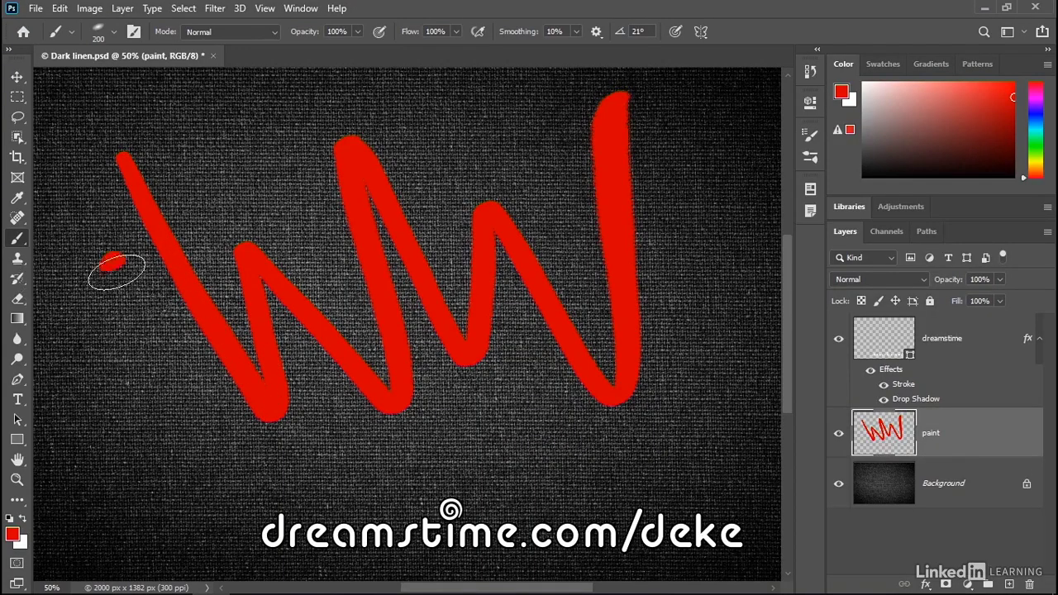
pyautogui.moveTo(117, 271)
pyautogui.mouseDown()
pyautogui.moveTo(186, 383)
pyautogui.moveTo(279, 466)
pyautogui.mouseUp()
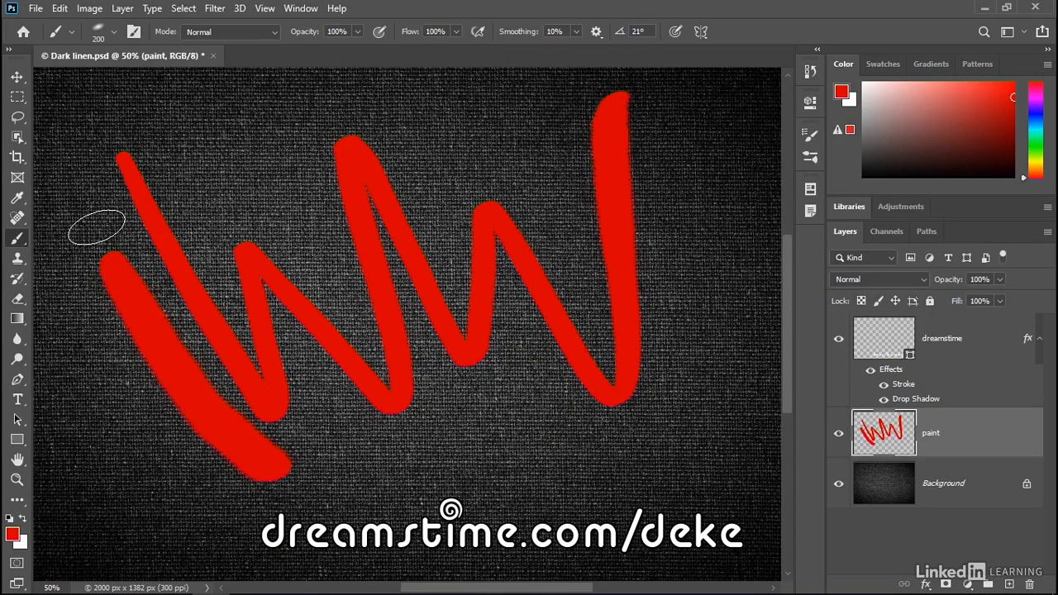
# Set the paint layer's blend mode to Screen.
pyautogui.hotkey('ctrl', '1')
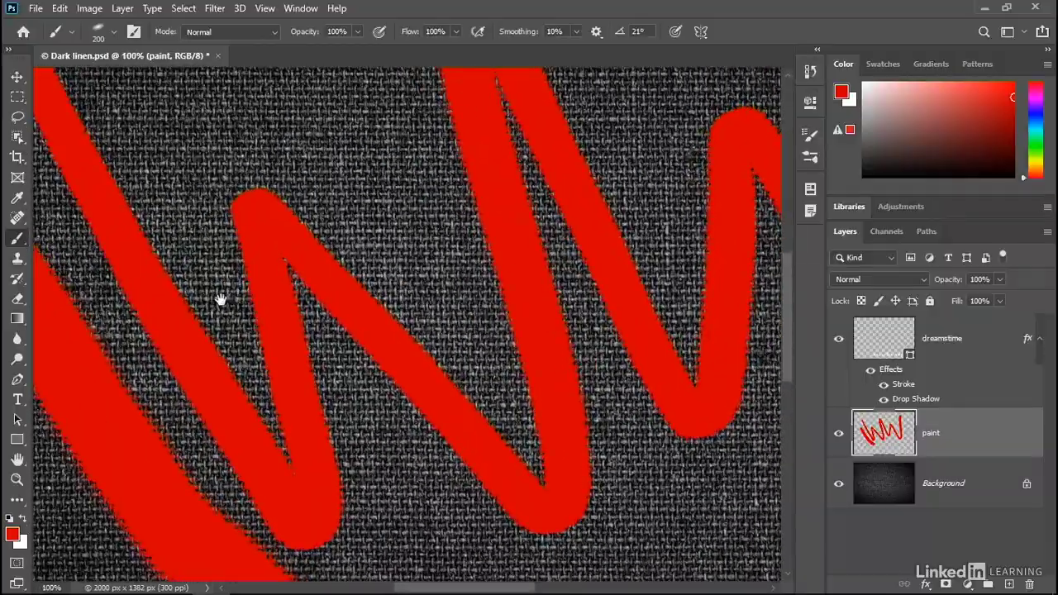
pyautogui.moveTo(221, 299); pyautogui.dragTo(366, 373)
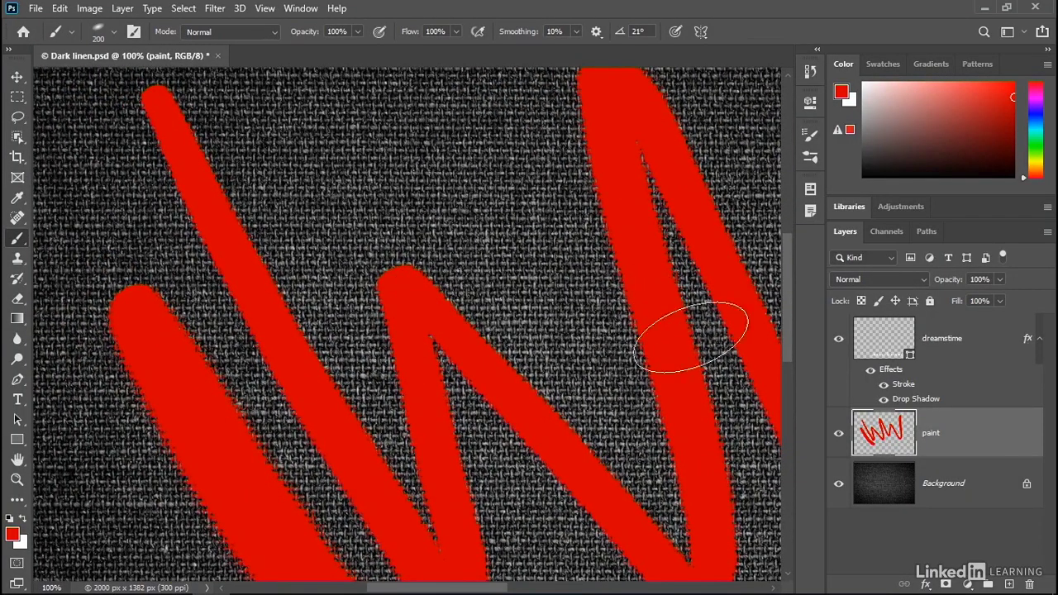
pyautogui.click(913, 282)
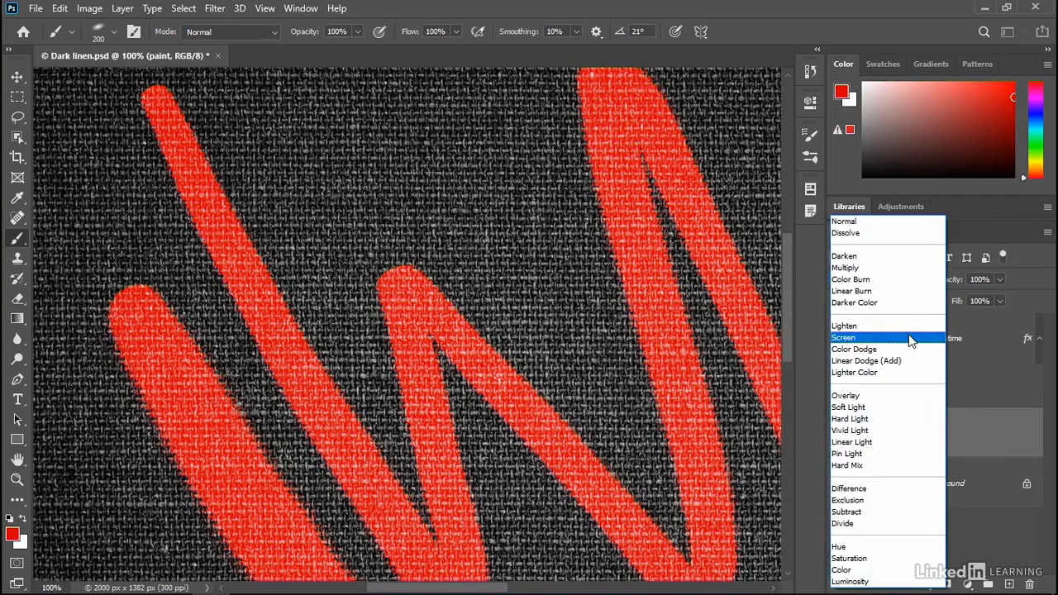
pyautogui.click(909, 341)
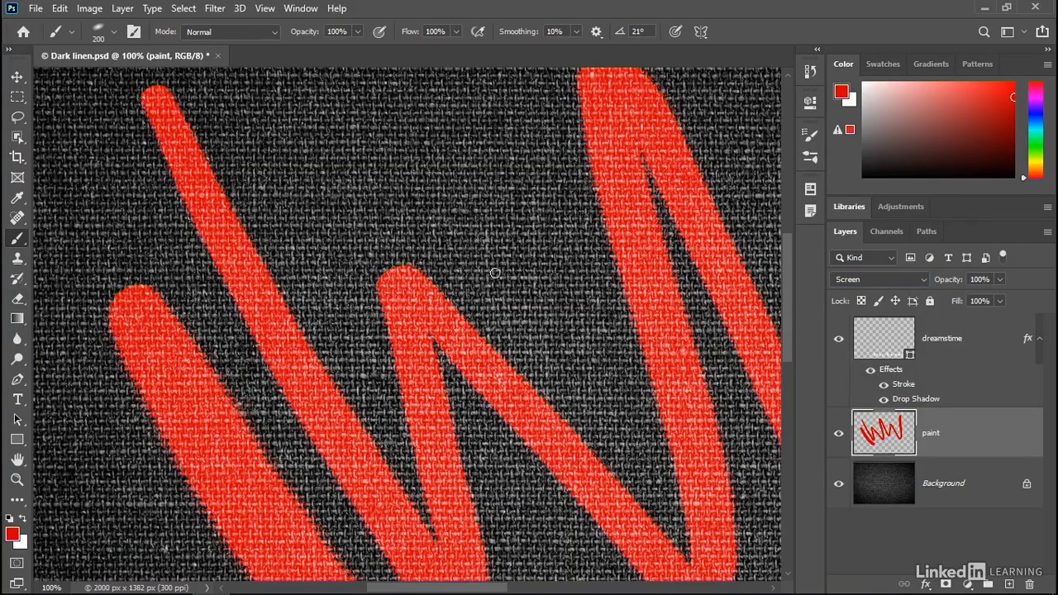
# Try erasing short thin lines across the red strokes on the paint layer, and undo them.
pyautogui.moveTo(469, 331)
pyautogui.mouseDown()
pyautogui.moveTo(421, 388)
pyautogui.moveTo(475, 356)
pyautogui.moveTo(438, 463)
pyautogui.moveTo(362, 518)
pyautogui.moveTo(467, 481)
pyautogui.mouseUp()
pyautogui.moveTo(555, 408); pyautogui.dragTo(523, 439)
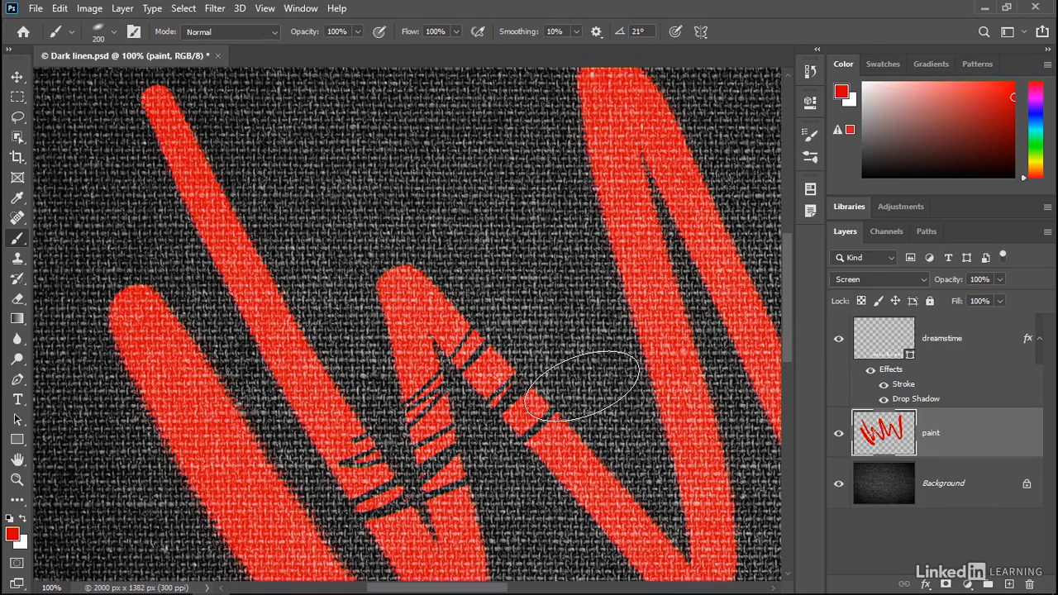
pyautogui.hotkey('ctrl', 'z')
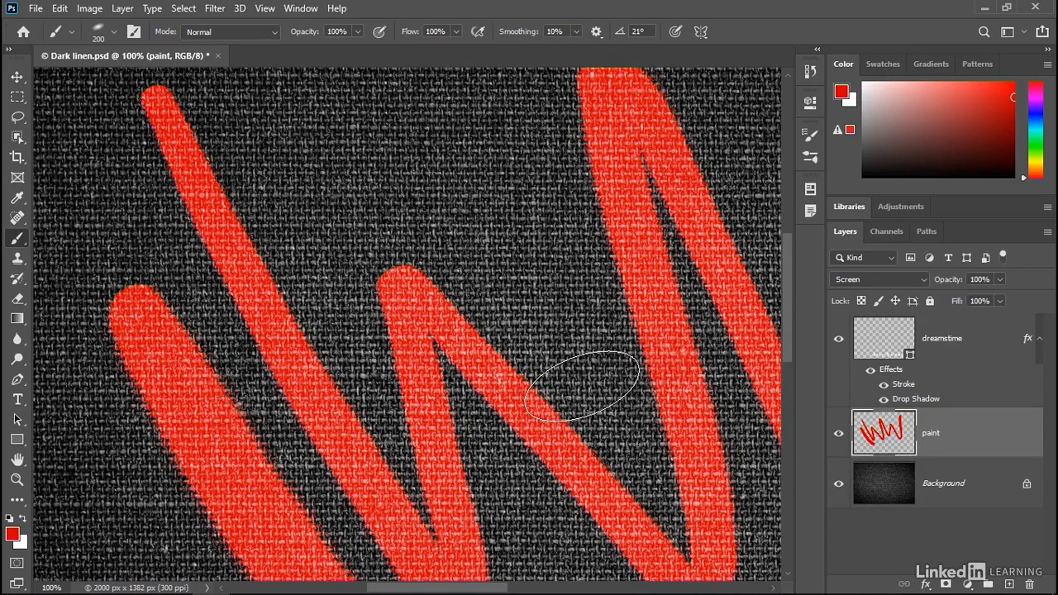
# Alternately erase and repaint parts of the red zigzag on the paint layer using the textured brush tip.
pyautogui.moveTo(259, 189)
pyautogui.mouseDown()
pyautogui.moveTo(271, 257)
pyautogui.moveTo(466, 399)
pyautogui.moveTo(494, 403)
pyautogui.mouseUp()
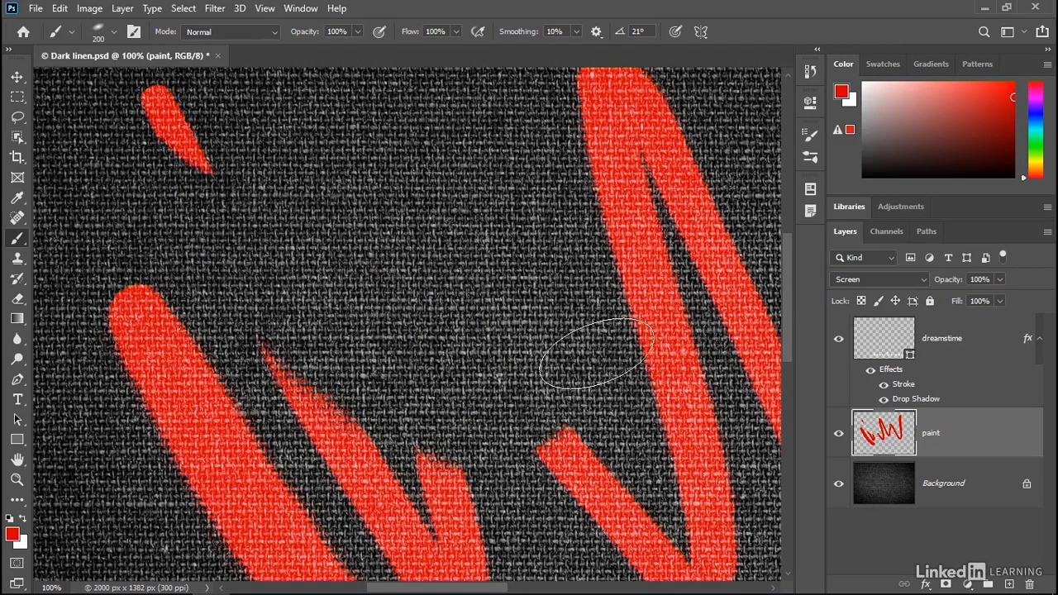
pyautogui.moveTo(640, 397)
pyautogui.mouseDown()
pyautogui.moveTo(639, 343)
pyautogui.moveTo(576, 168)
pyautogui.moveTo(607, 251)
pyautogui.moveTo(533, 142)
pyautogui.mouseUp()
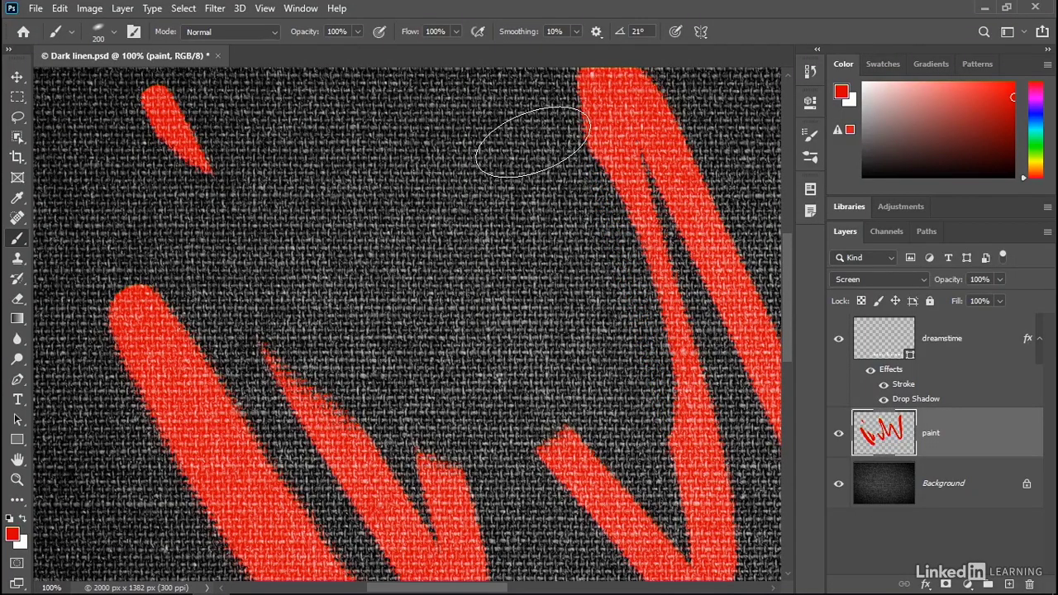
pyautogui.moveTo(615, 418); pyautogui.dragTo(449, 177)
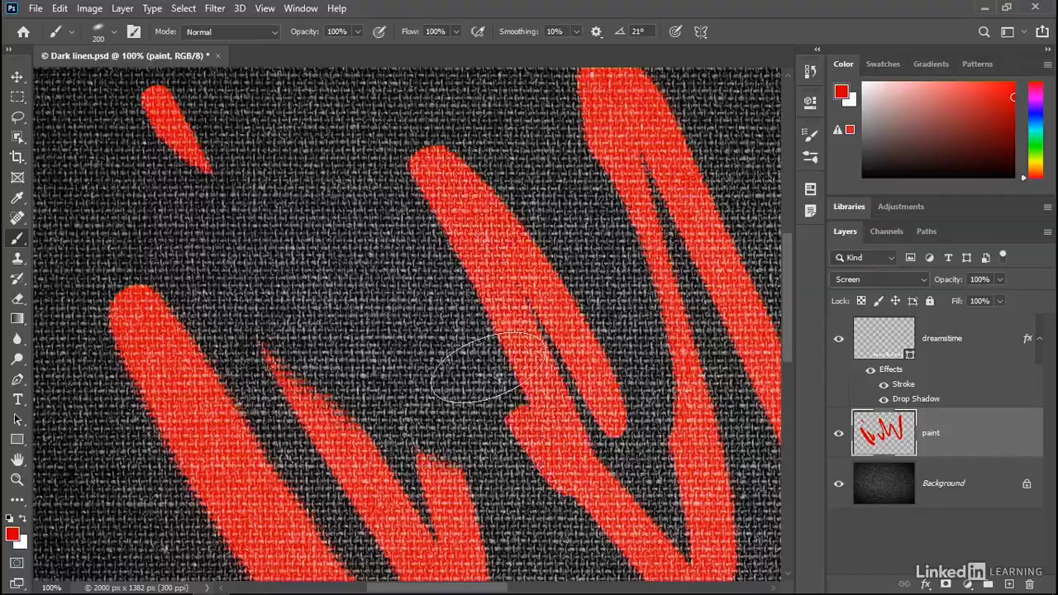
pyautogui.moveTo(487, 368)
pyautogui.mouseDown()
pyautogui.moveTo(421, 450)
pyautogui.moveTo(189, 256)
pyautogui.mouseUp()
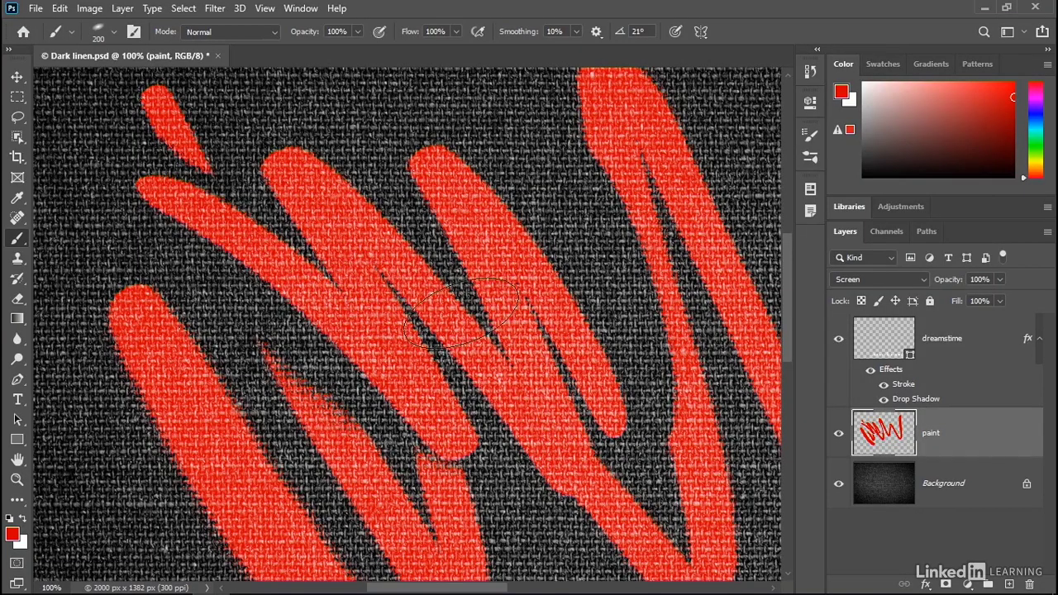
pyautogui.moveTo(541, 355)
pyautogui.mouseDown()
pyautogui.moveTo(372, 198)
pyautogui.moveTo(534, 471)
pyautogui.moveTo(378, 310)
pyautogui.moveTo(213, 193)
pyautogui.moveTo(425, 467)
pyautogui.mouseUp()
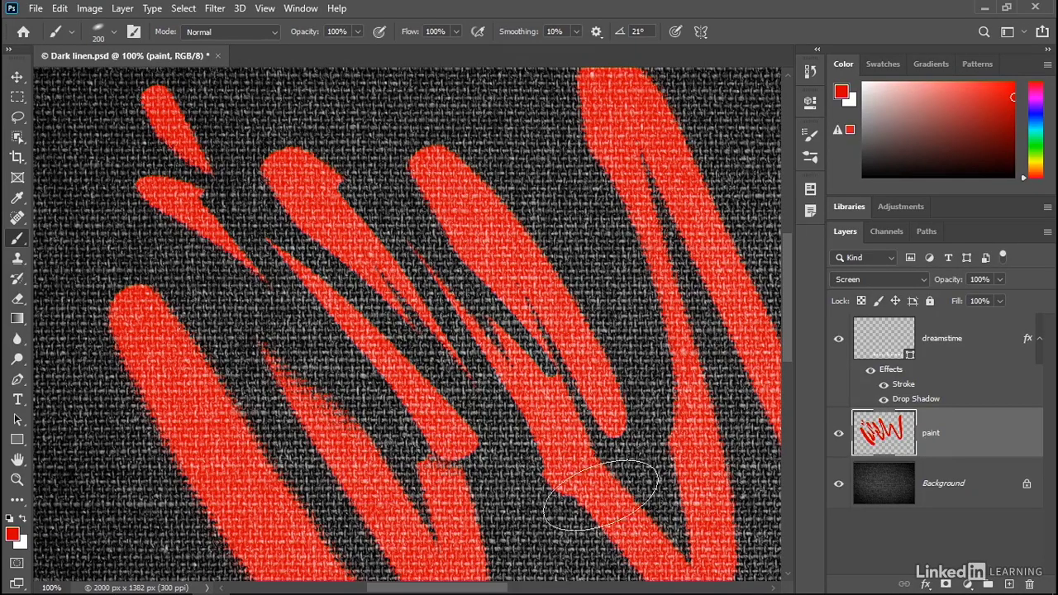
# Hide the paint layer and paint a red zigzag directly on the Background layer with the textured brush.
pyautogui.click(838, 433)
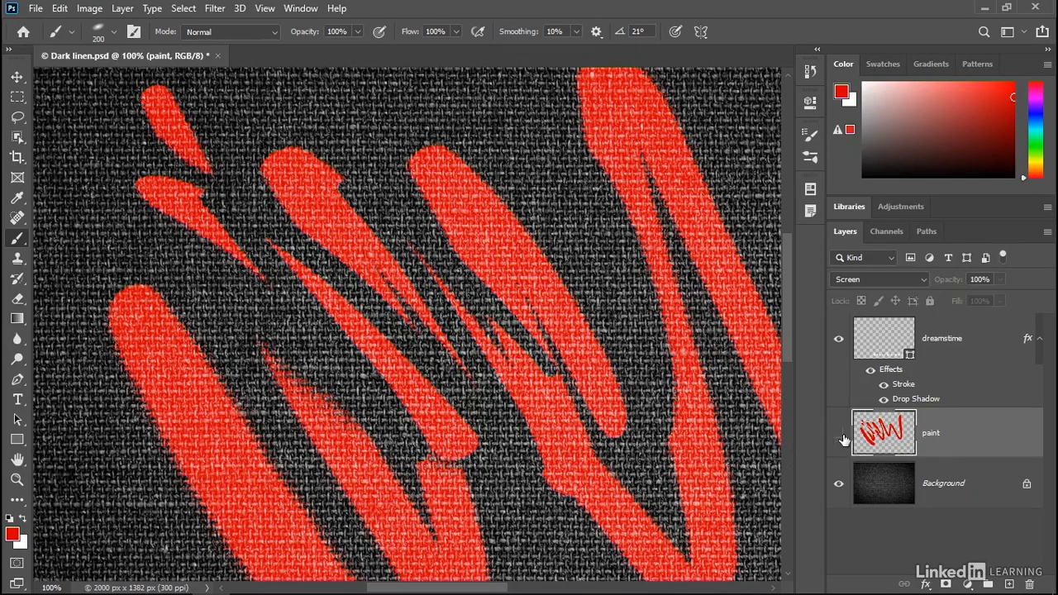
pyautogui.click(885, 490)
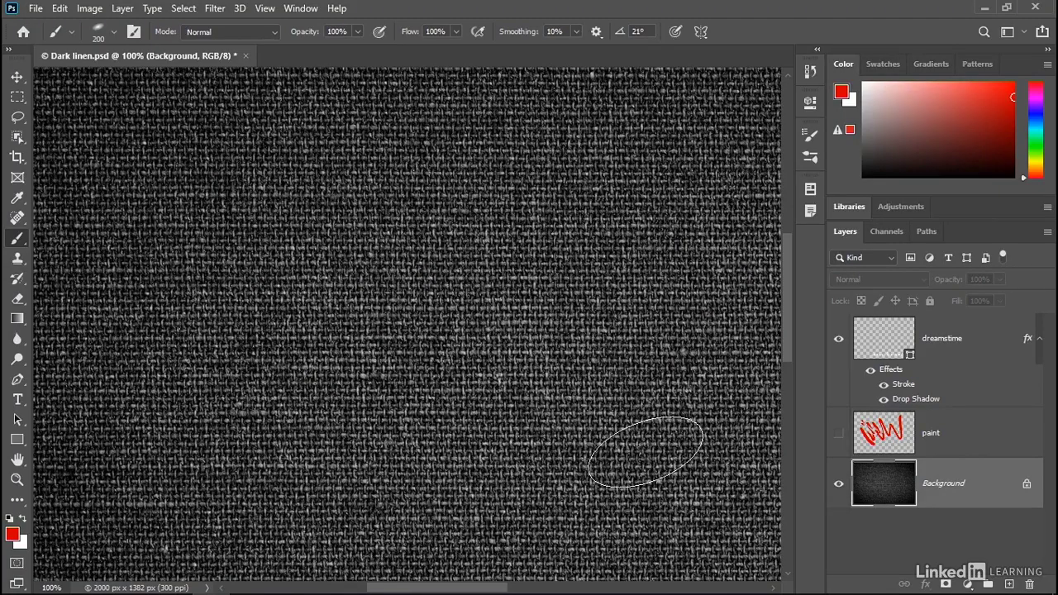
pyautogui.moveTo(639, 452)
pyautogui.mouseDown()
pyautogui.moveTo(389, 156)
pyautogui.moveTo(454, 421)
pyautogui.moveTo(319, 355)
pyautogui.moveTo(385, 449)
pyautogui.mouseUp()
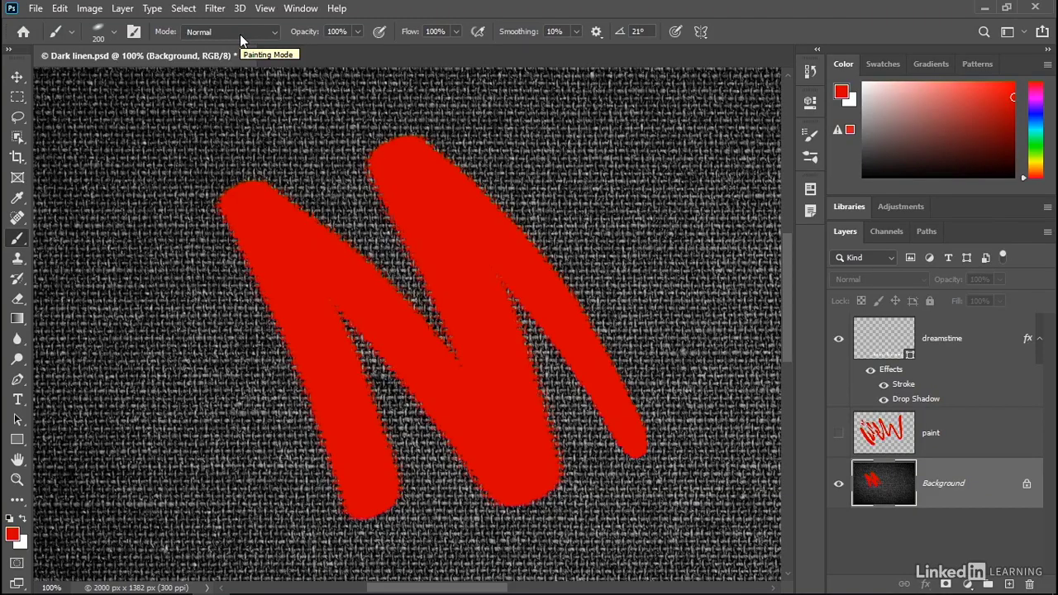
# Undo the red zigzag on the Background layer and set the brush's painting mode to Screen.
pyautogui.hotkey('ctrl', 'z')
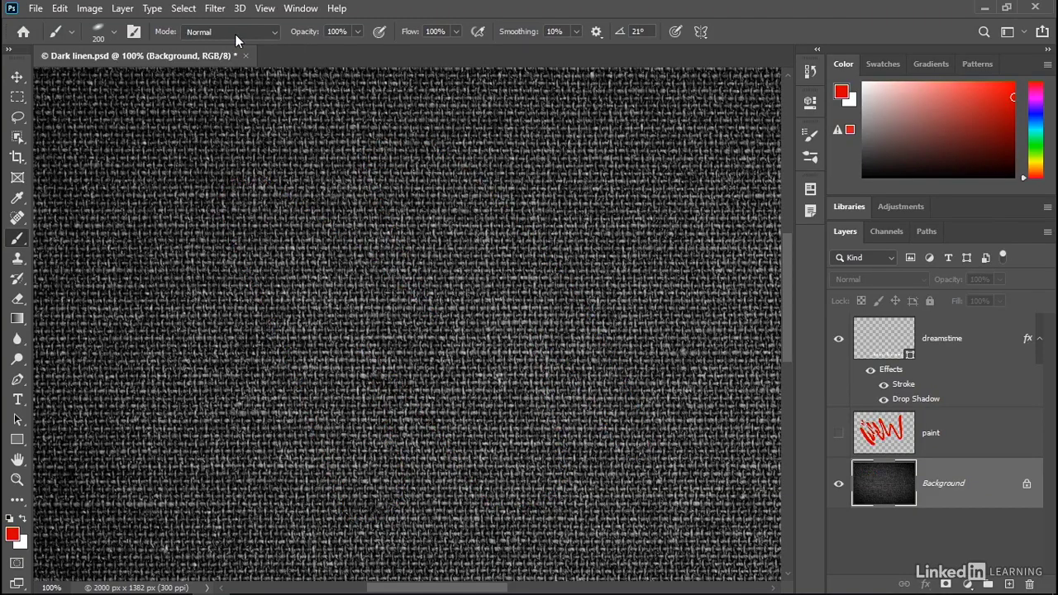
pyautogui.click(235, 34)
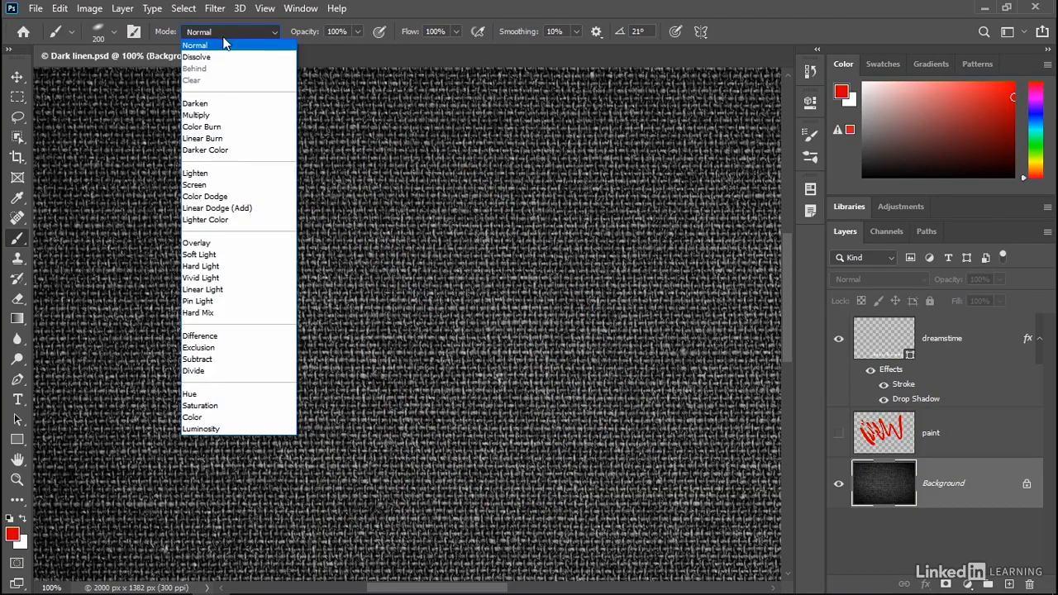
pyautogui.click(246, 185)
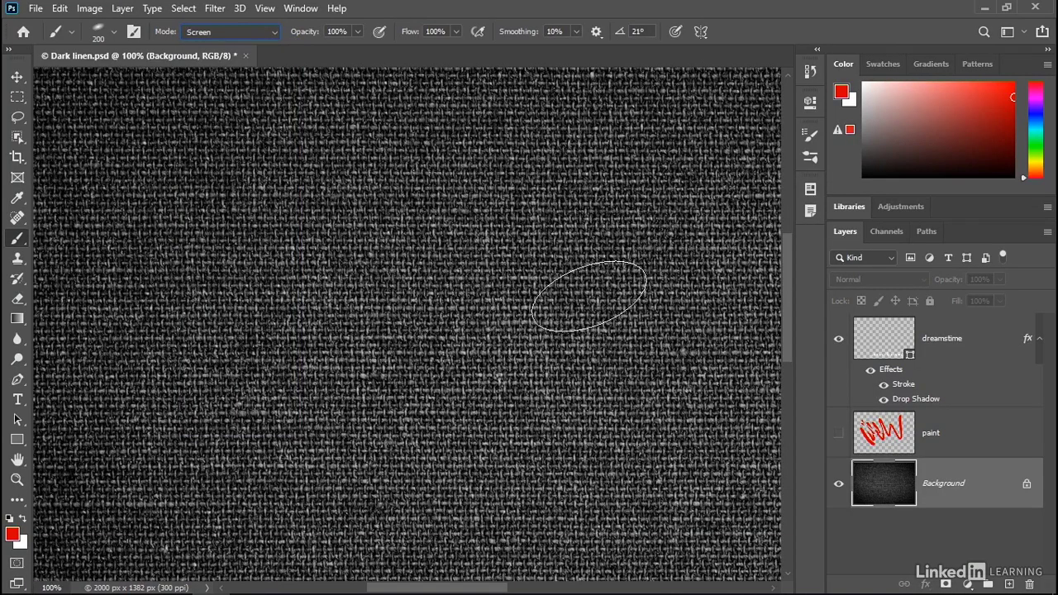
# Paint a wide red zigzag on the Background layer, and erase a second zigzag across it to white with the same brush.
pyautogui.moveTo(689, 483)
pyautogui.mouseDown()
pyautogui.moveTo(475, 207)
pyautogui.moveTo(566, 501)
pyautogui.moveTo(381, 318)
pyautogui.moveTo(244, 247)
pyautogui.moveTo(402, 483)
pyautogui.moveTo(83, 292)
pyautogui.moveTo(237, 489)
pyautogui.mouseUp()
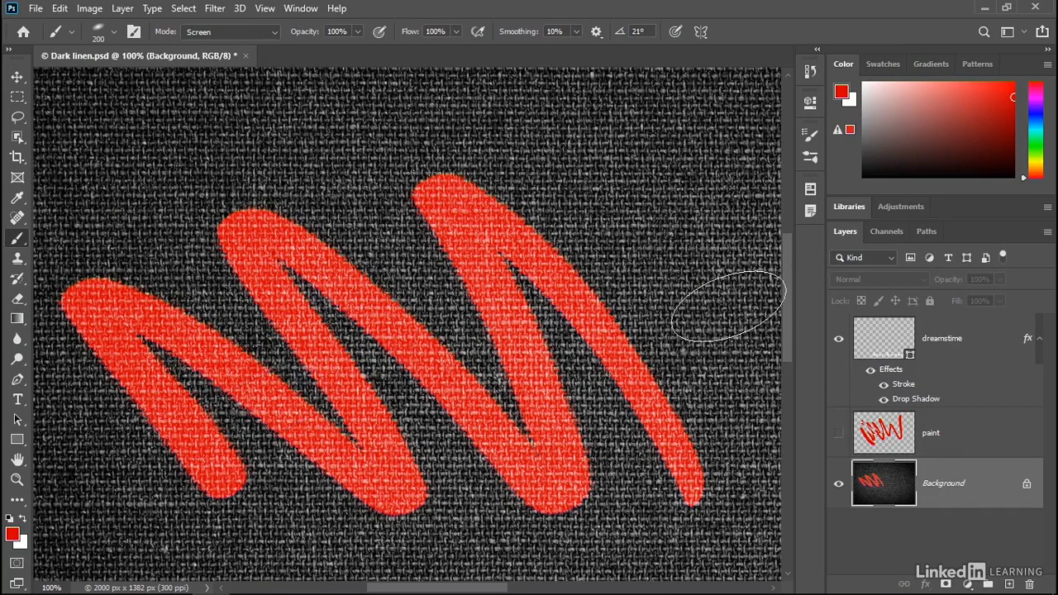
pyautogui.moveTo(699, 461)
pyautogui.mouseDown()
pyautogui.moveTo(686, 436)
pyautogui.moveTo(453, 239)
pyautogui.moveTo(389, 222)
pyautogui.moveTo(558, 421)
pyautogui.moveTo(505, 418)
pyautogui.moveTo(216, 228)
pyautogui.moveTo(465, 463)
pyautogui.moveTo(87, 265)
pyautogui.moveTo(270, 461)
pyautogui.moveTo(260, 493)
pyautogui.moveTo(72, 392)
pyautogui.mouseUp()
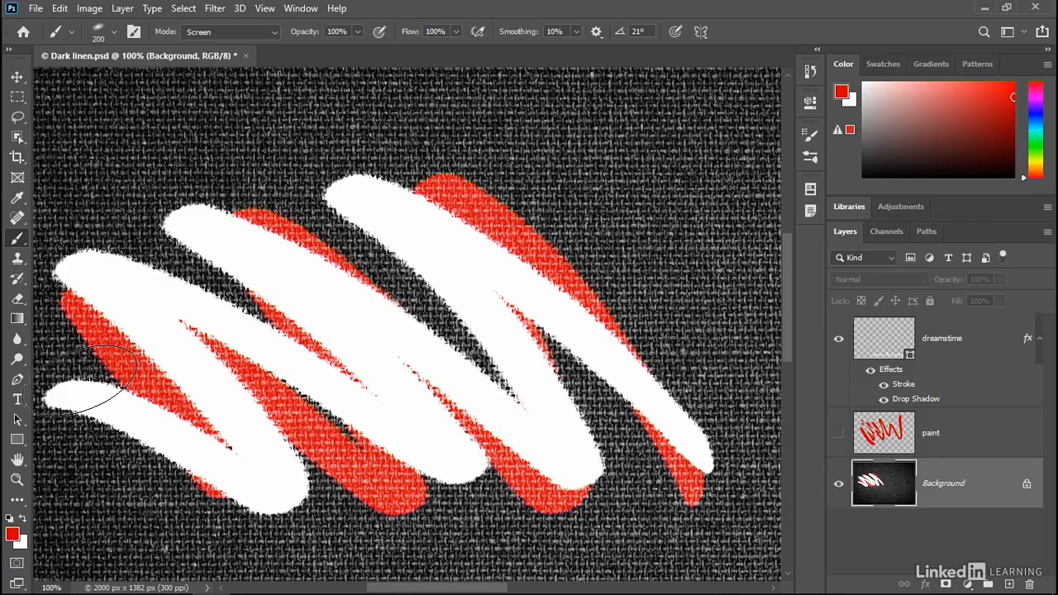
# Make the paint layer visible again and select it as the active layer.
pyautogui.click(839, 441)
pyautogui.click(862, 448)
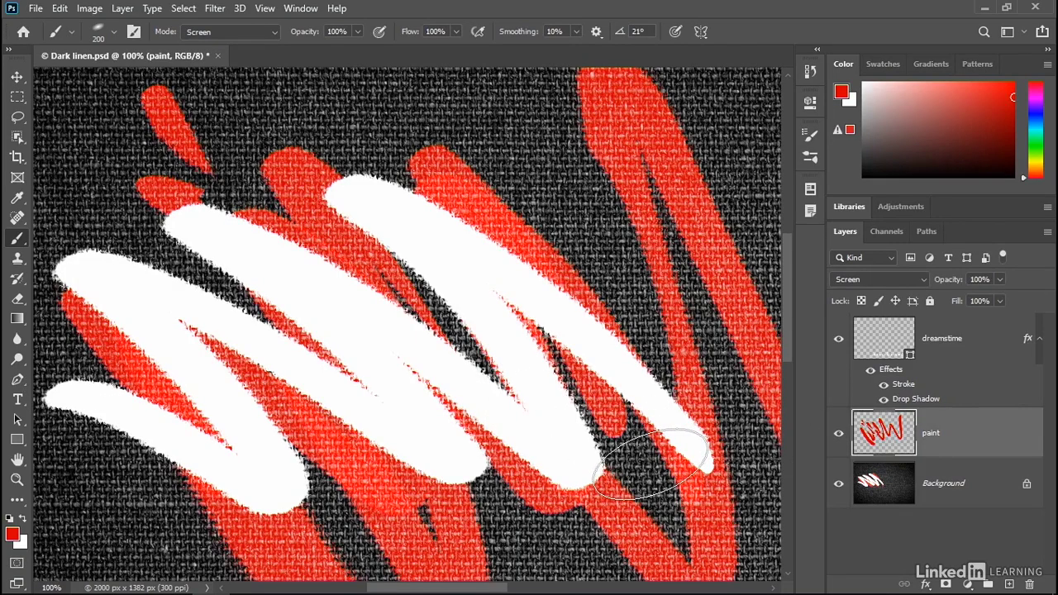